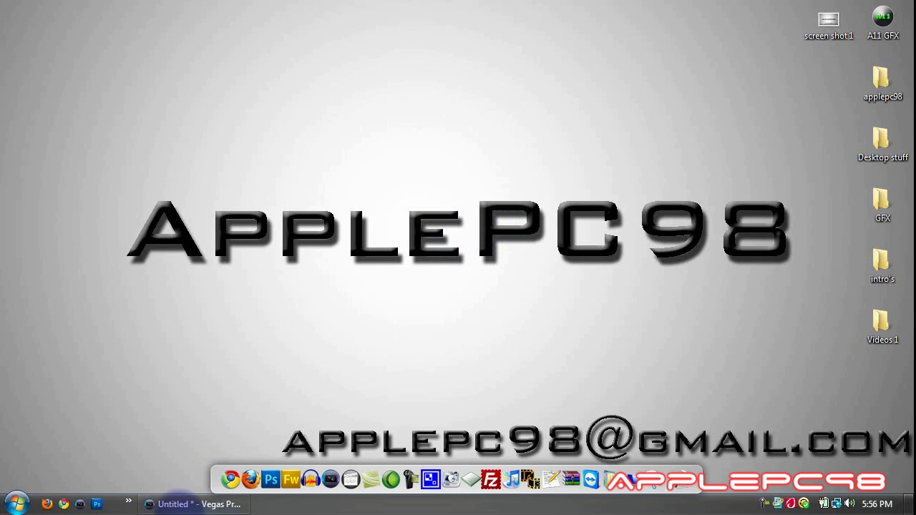
Step: Maximize Vegas Pro and place screen shot 1.jpg from Project Media at the start of track 1
left_click(183, 506)
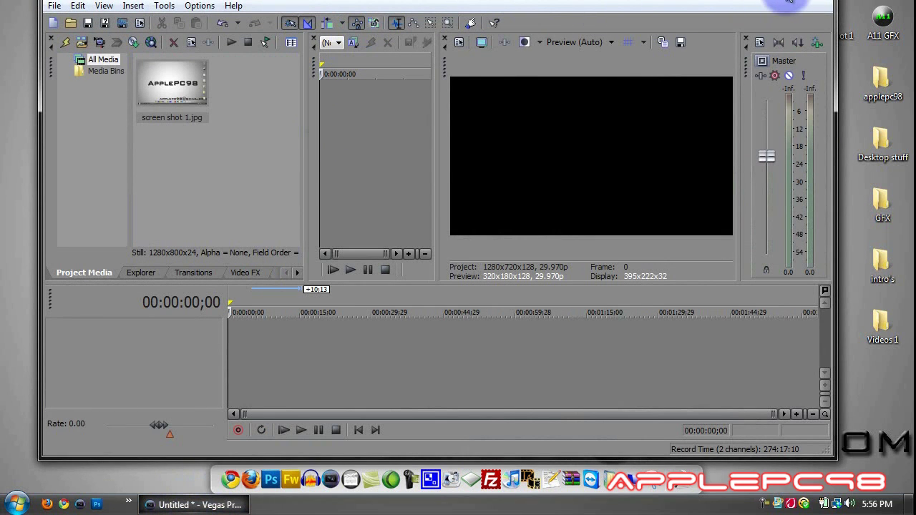
left_click_drag(788, 2, 787, 0)
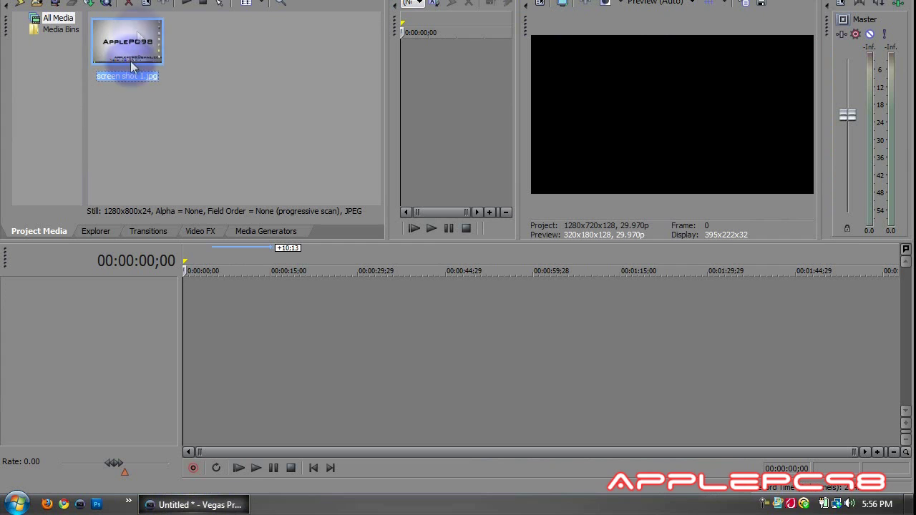
left_click_drag(131, 51, 271, 298)
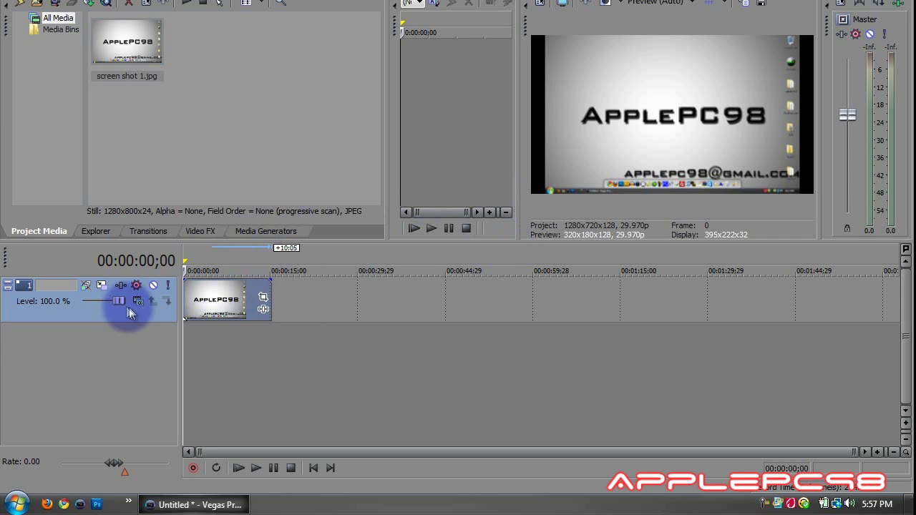
left_click(103, 285)
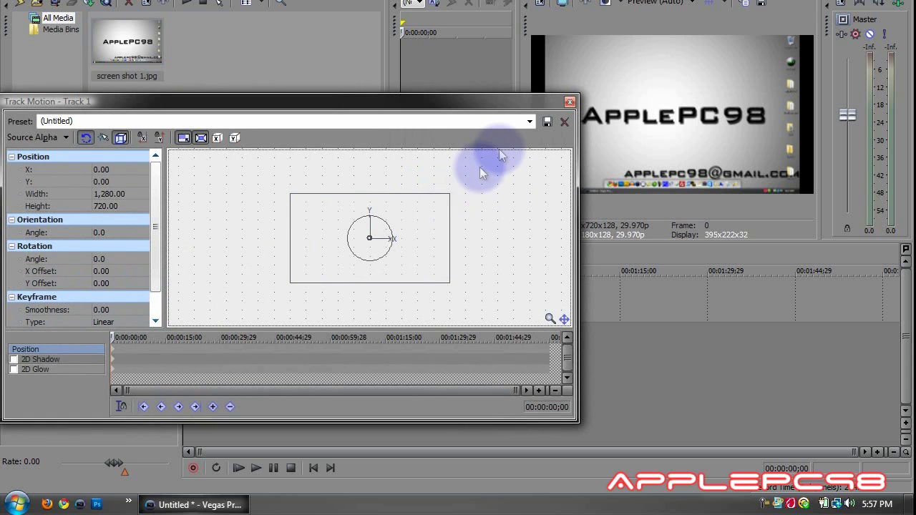
mouse_move(459, 189)
left_mouse_down()
mouse_move(485, 166)
mouse_move(415, 227)
mouse_move(453, 192)
left_mouse_up()
left_click(529, 124)
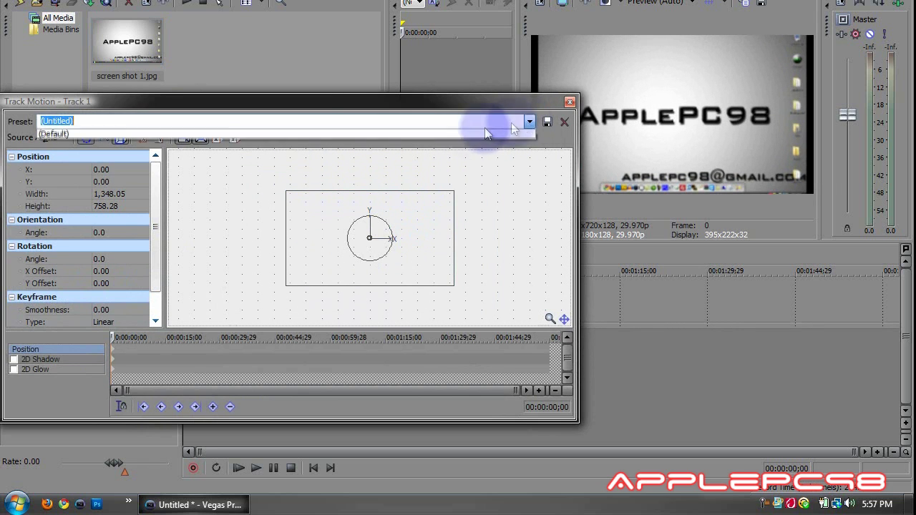
left_click(277, 134)
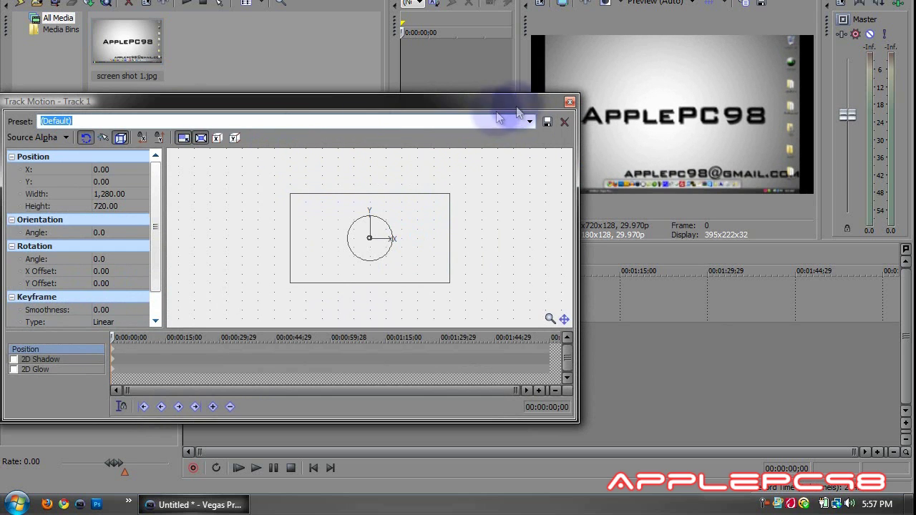
left_click(571, 102)
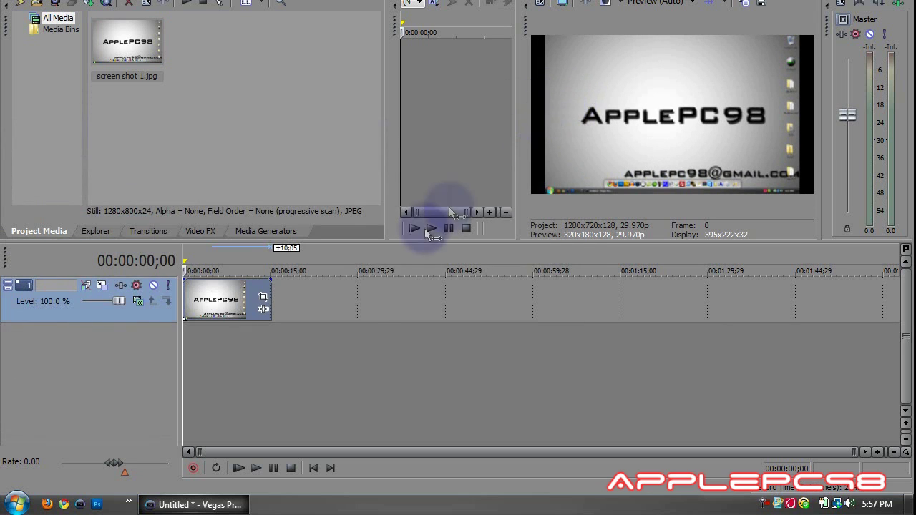
Step: With the playhead on the screenshot clip, set track 1's compositing mode to 3D Source Alpha
left_click(353, 322)
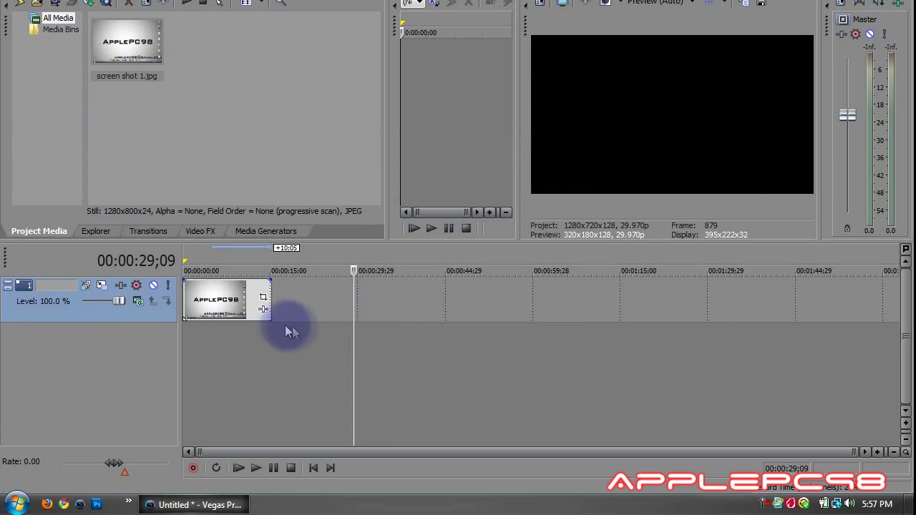
left_click(219, 309)
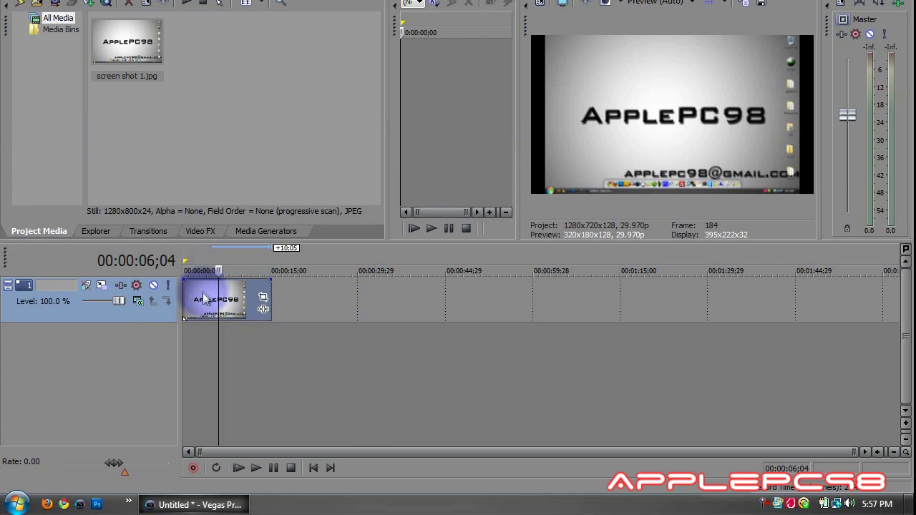
left_click(139, 302)
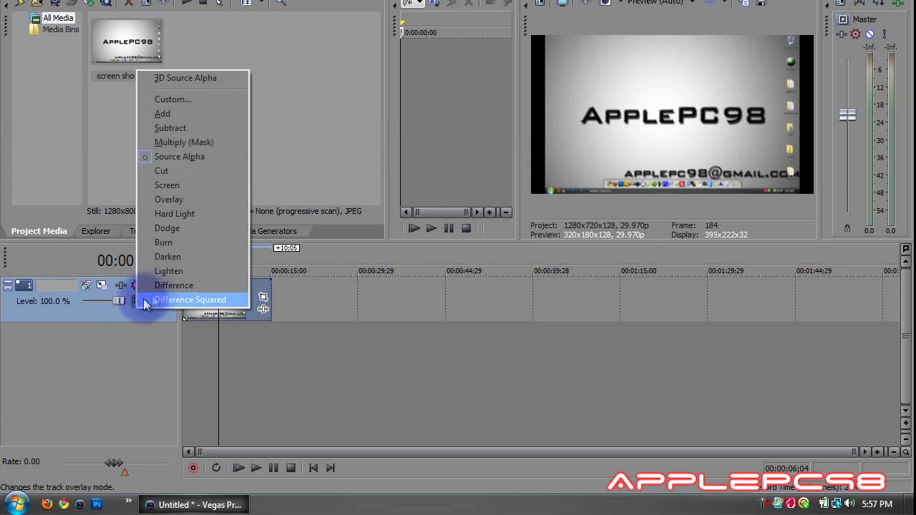
left_click(156, 79)
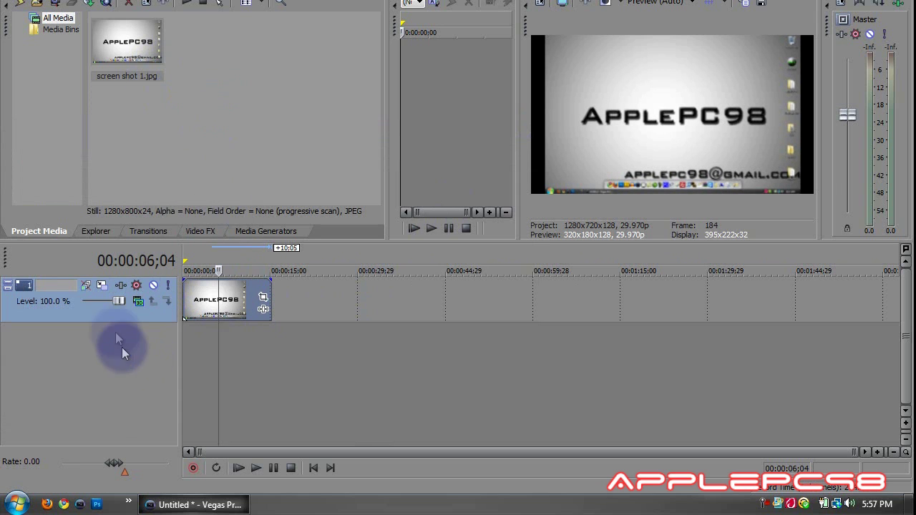
Step: In track 1's 3D Track Motion, shrink the frame slightly and rotate it to Orientation Y 41.0
left_click(100, 286)
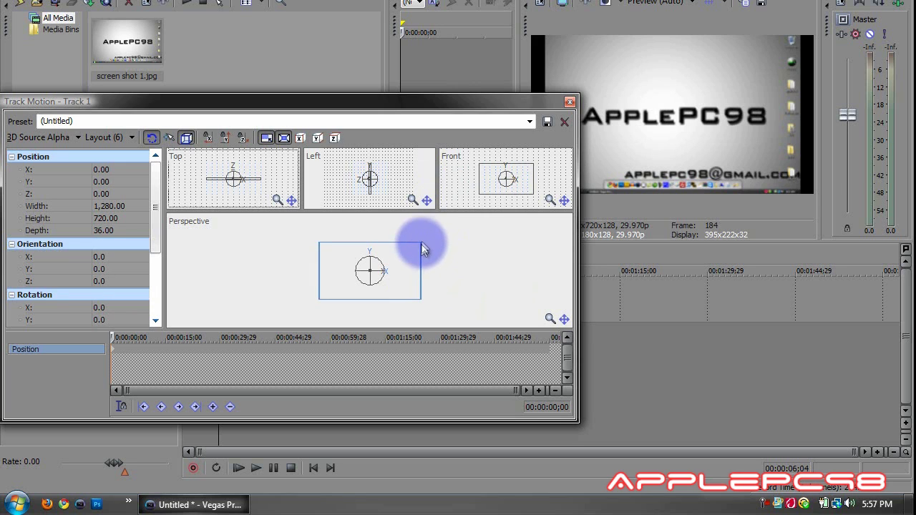
left_click_drag(421, 243, 419, 247)
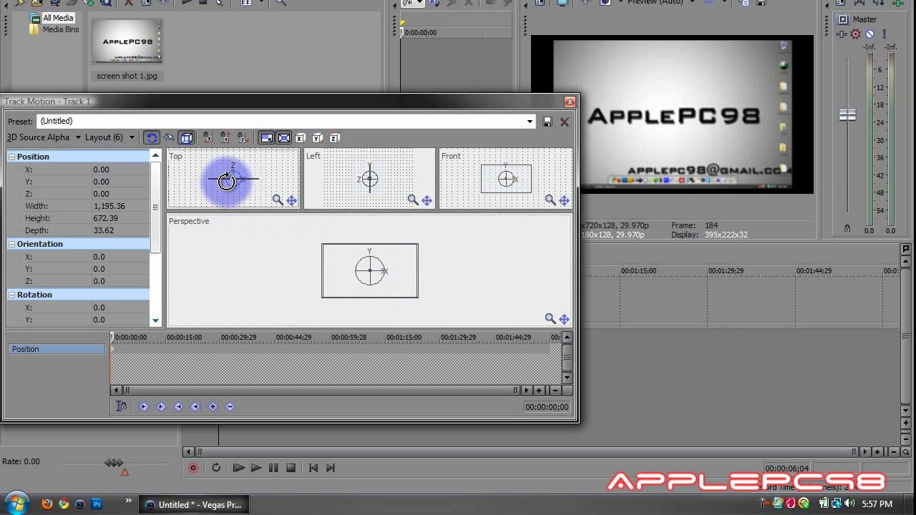
mouse_move(226, 181)
left_mouse_down()
mouse_move(235, 191)
mouse_move(227, 190)
left_mouse_up()
left_click_drag(522, 98, 495, 228)
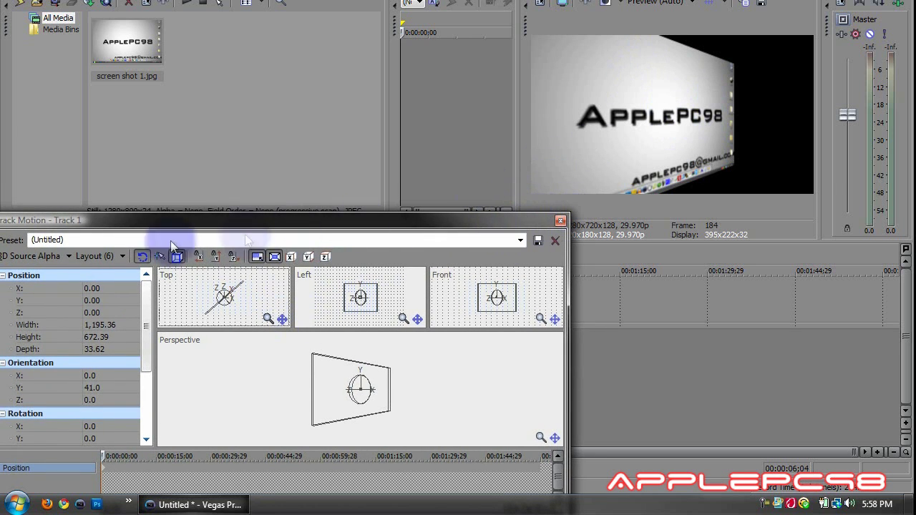
Step: Move the Track Motion window slightly right and bring up its preset list
left_click_drag(102, 210, 138, 225)
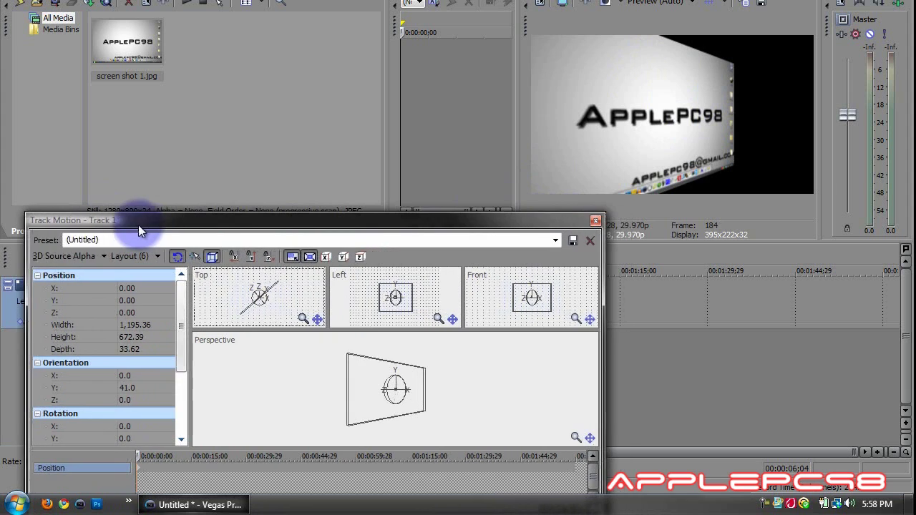
left_click(554, 241)
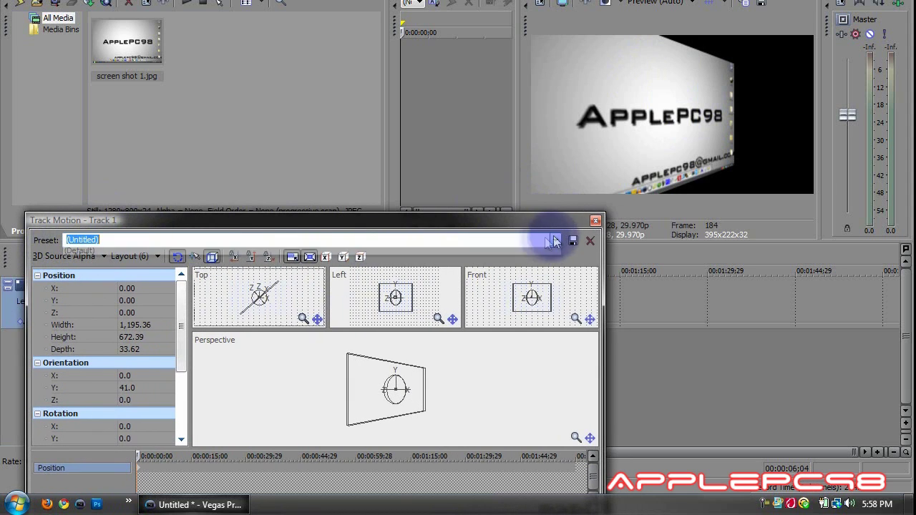
left_click(463, 262)
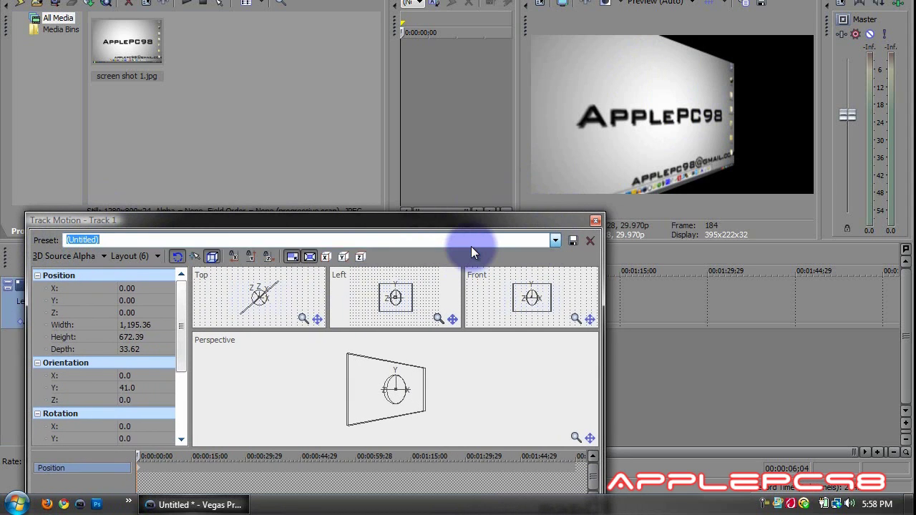
left_click(554, 240)
Step: Reset to the Default preset, then tilt the frame to Orientation X -24.7 and Y 7.9
left_click(512, 254)
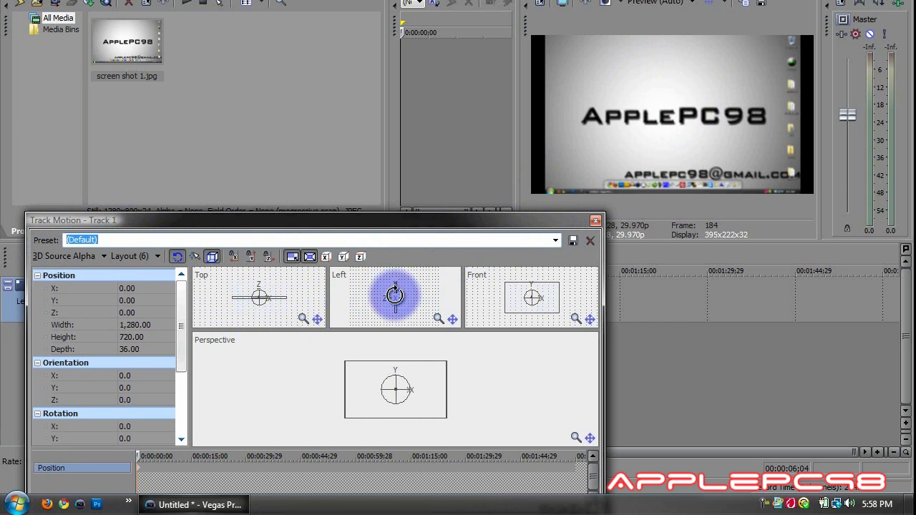
mouse_move(395, 298)
left_mouse_down()
mouse_move(403, 298)
mouse_move(386, 299)
mouse_move(399, 288)
mouse_move(389, 287)
left_mouse_up()
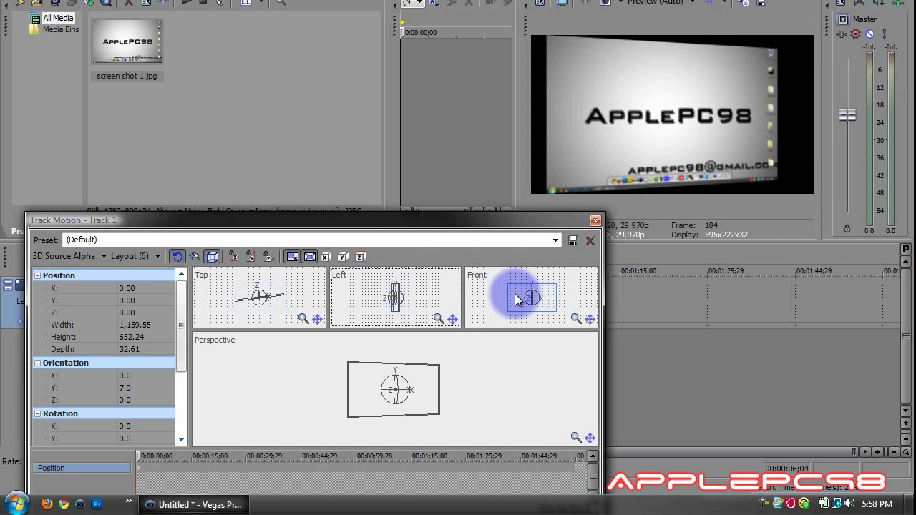
left_click_drag(526, 296, 532, 296)
mouse_move(393, 390)
left_mouse_down()
mouse_move(402, 386)
mouse_move(401, 307)
mouse_move(394, 390)
left_mouse_up()
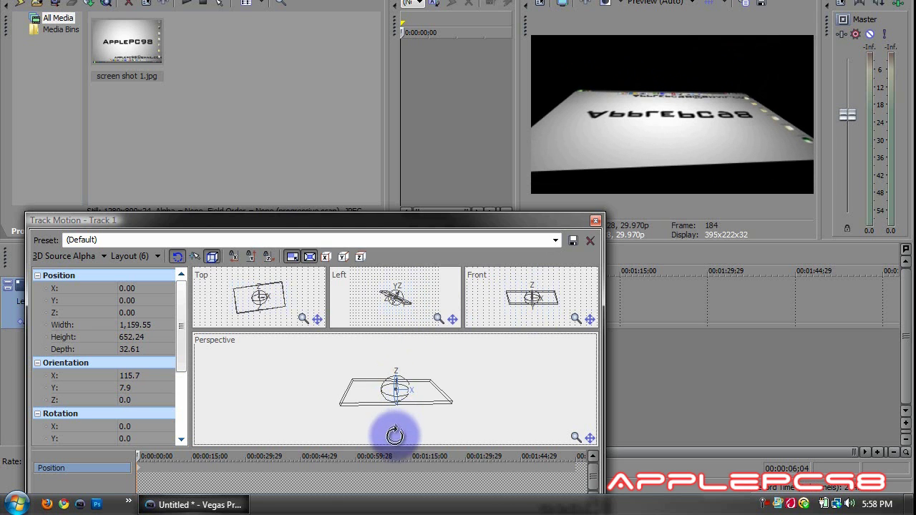
left_click_drag(395, 436, 385, 375)
left_click_drag(384, 351, 435, 303)
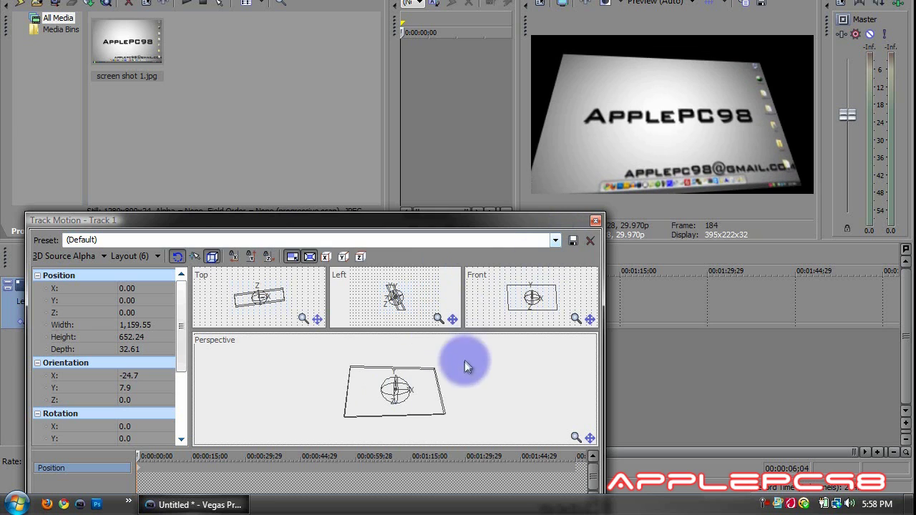
left_click(555, 240)
Step: Reset track motion to the Default preset and rotate the frame 36° around Y
left_click(389, 253)
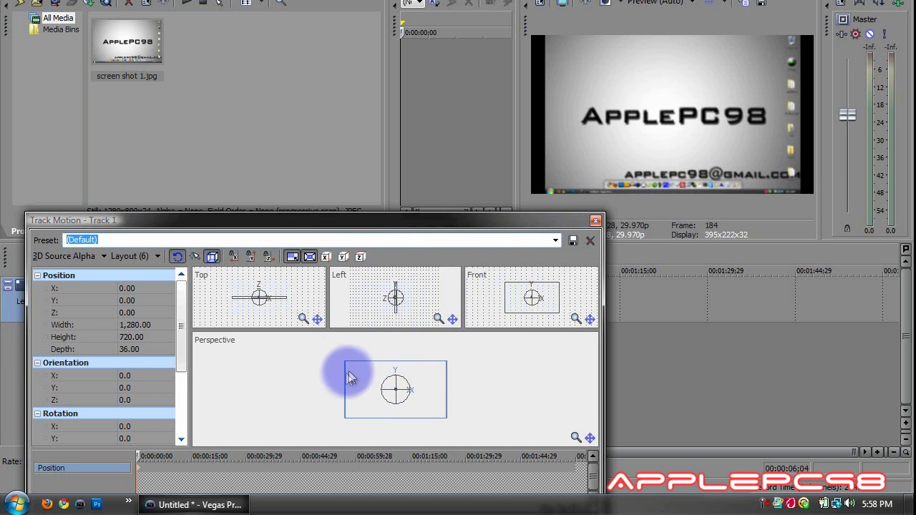
left_click_drag(344, 365, 392, 390)
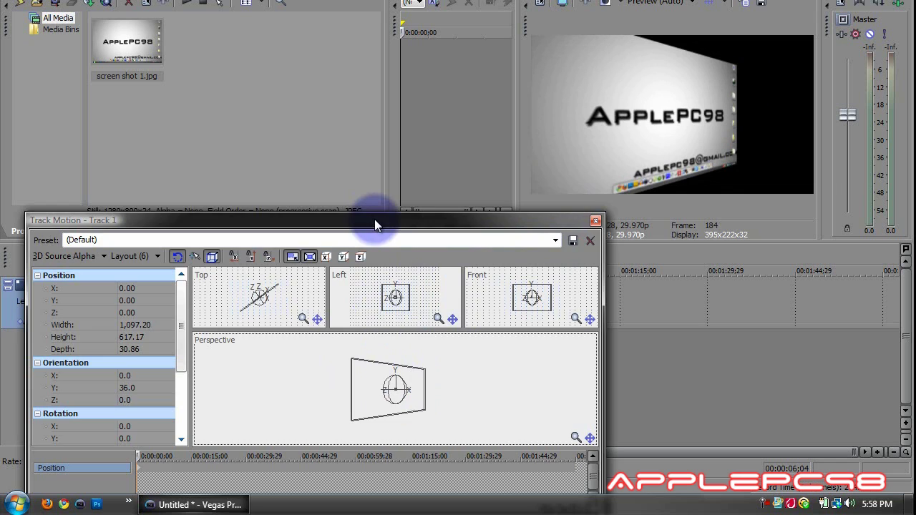
left_click_drag(375, 219, 344, 117)
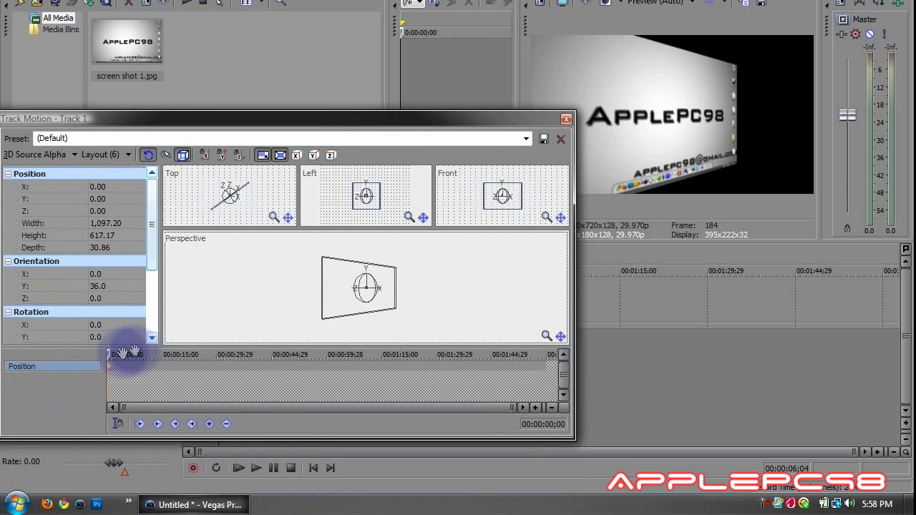
Step: Keyframe the pose at 11;04, then tilt the clip 48.5° on X by 14;08
left_click_drag(111, 353, 147, 355)
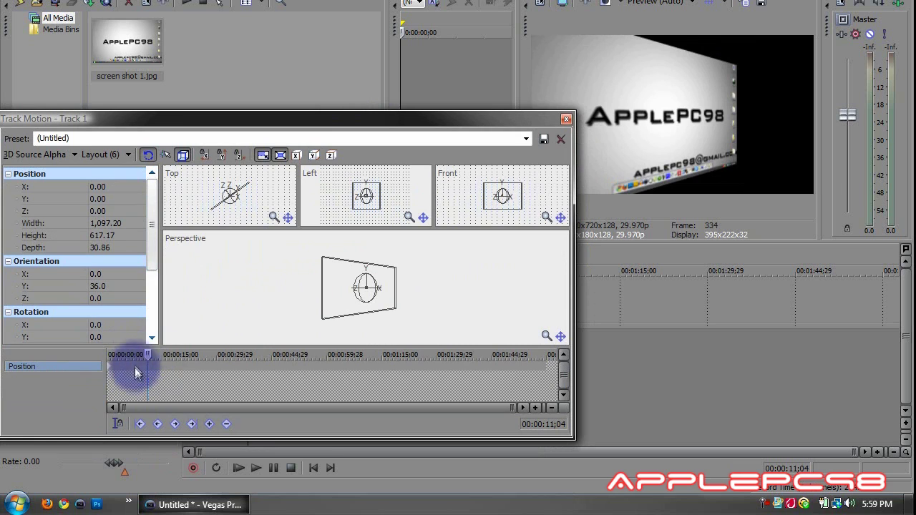
left_click(209, 423)
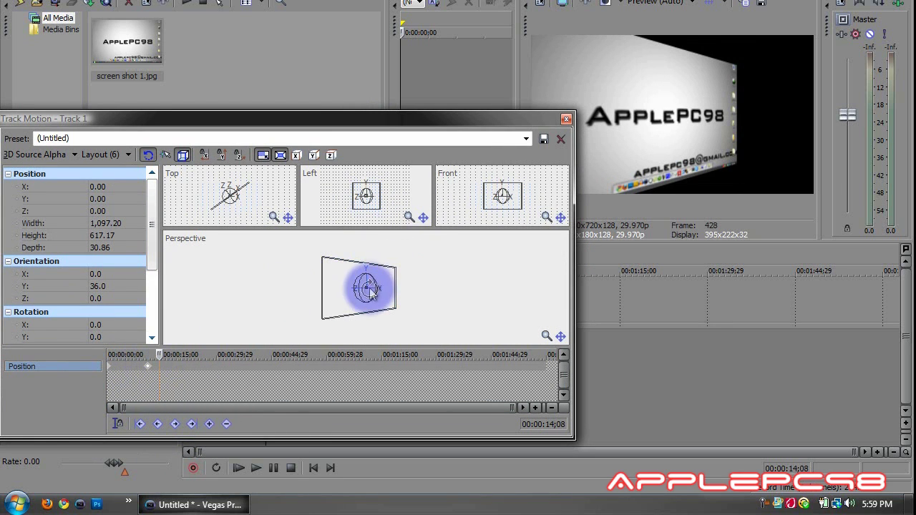
left_click_drag(374, 279, 376, 287)
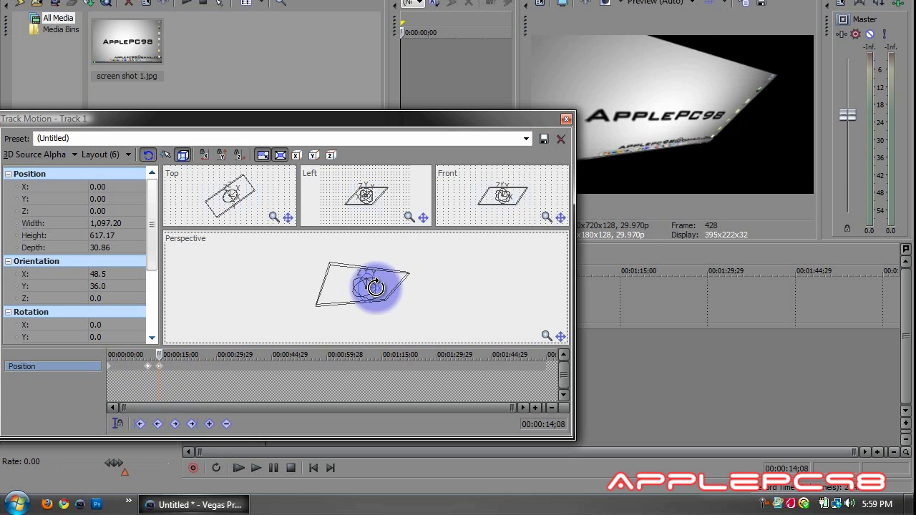
mouse_move(158, 358)
left_mouse_down()
mouse_move(100, 365)
mouse_move(126, 351)
mouse_move(173, 352)
left_mouse_up()
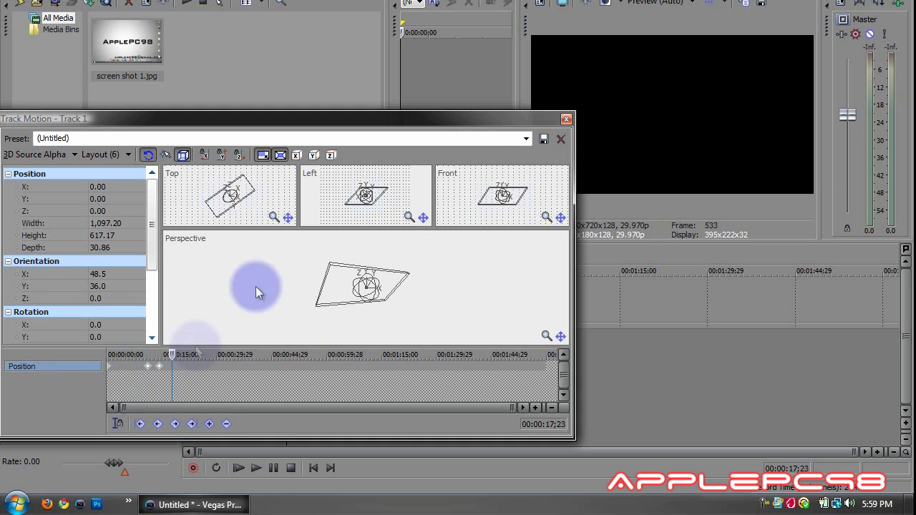
left_click(566, 120)
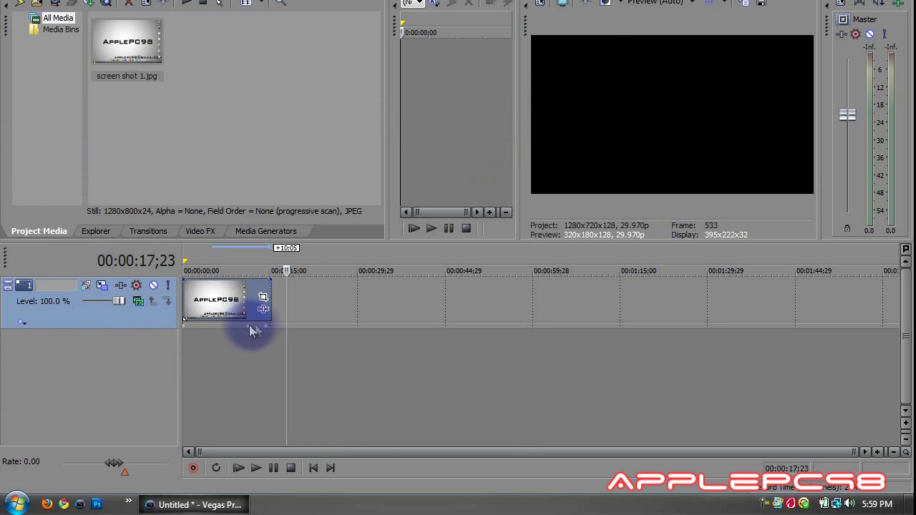
Step: Check the frames at 14;08, 11;04 and 07;26, then play back the 3D tilt animation
left_click(266, 327)
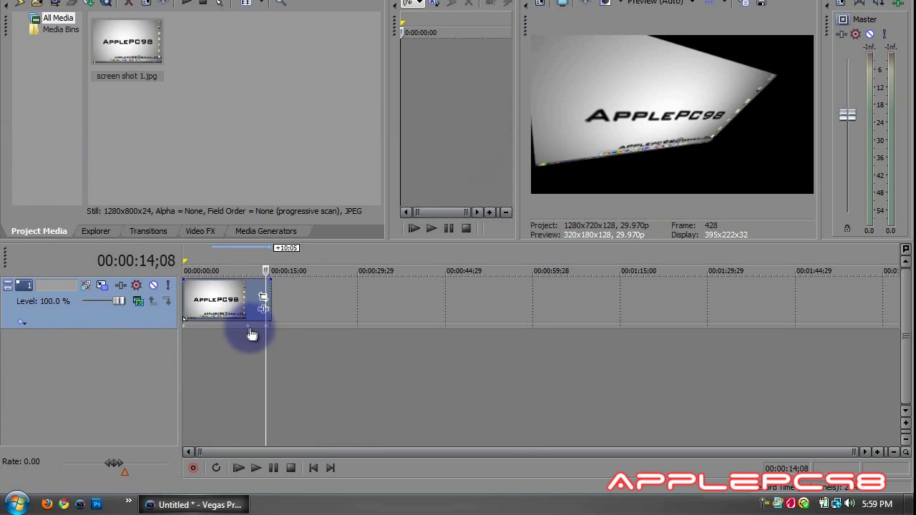
left_click(249, 333)
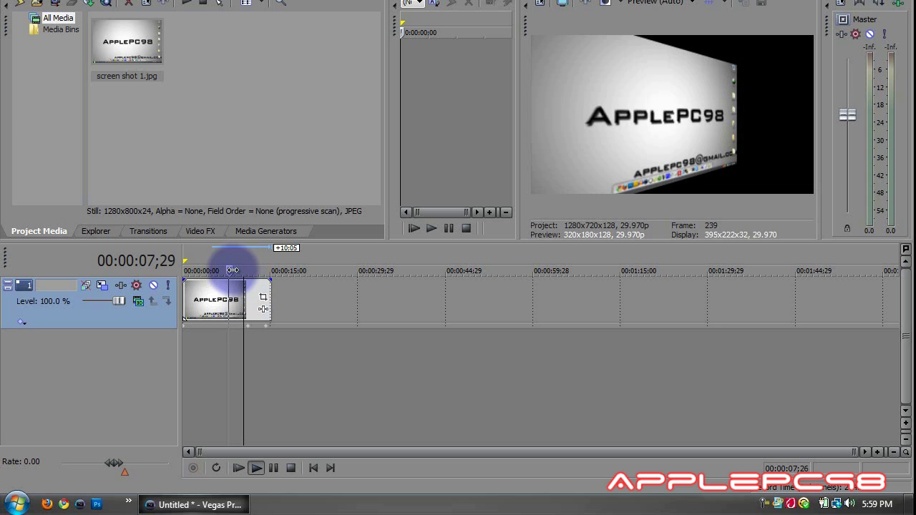
left_click_drag(232, 270, 229, 270)
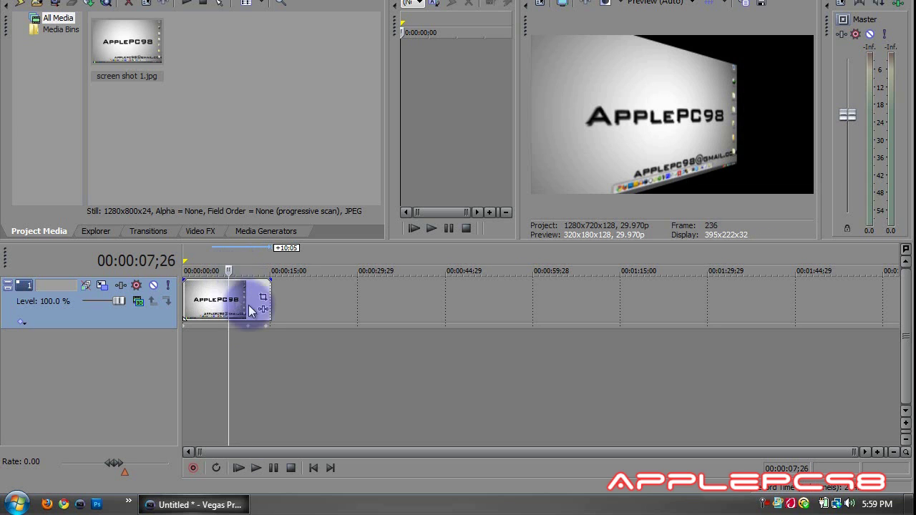
left_click(258, 466)
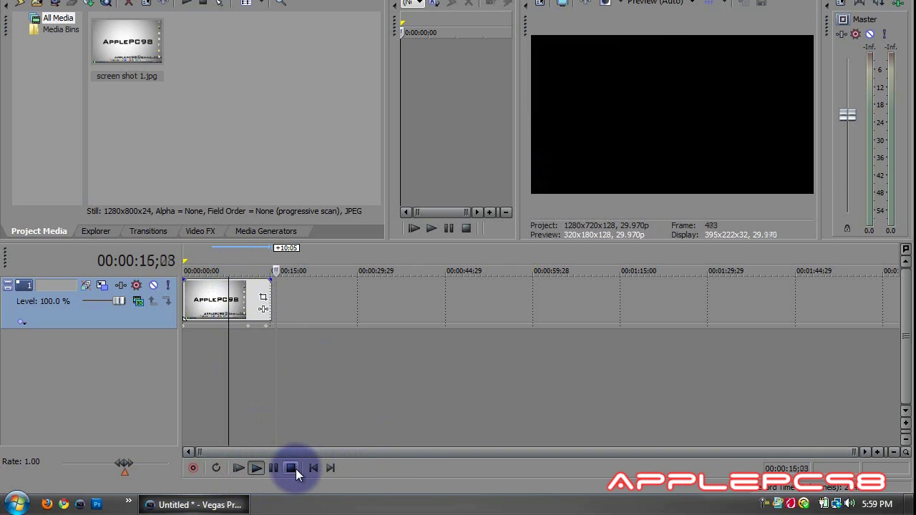
left_click(291, 468)
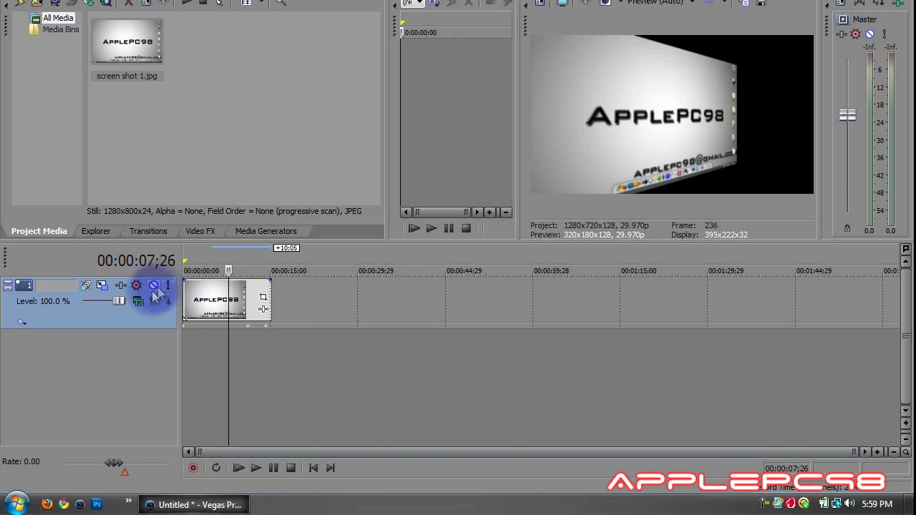
Step: Reopen track 1's Track Motion editor, deselect the frame, and close it unchanged
left_click(103, 286)
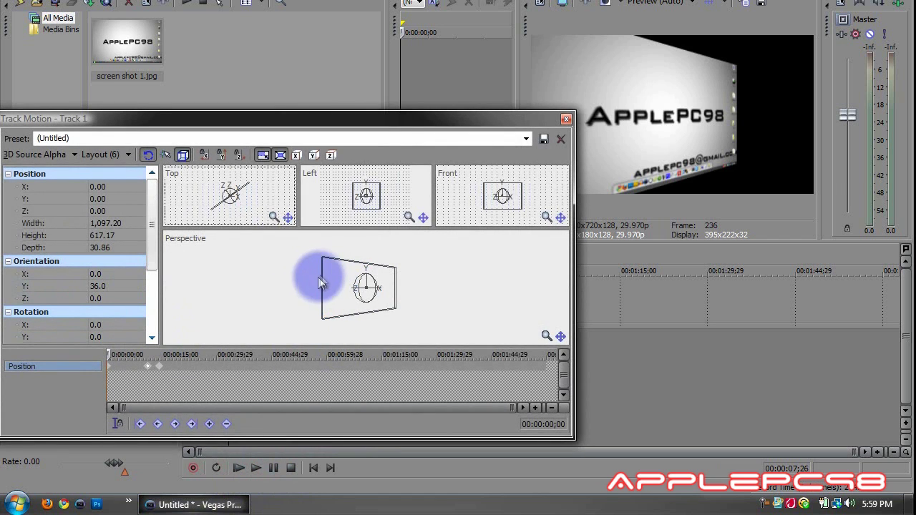
left_click(205, 387)
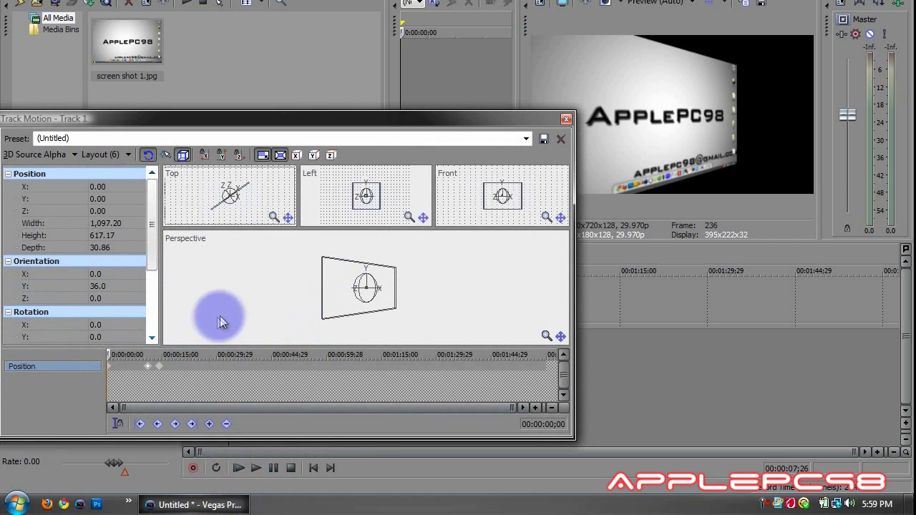
left_click(566, 120)
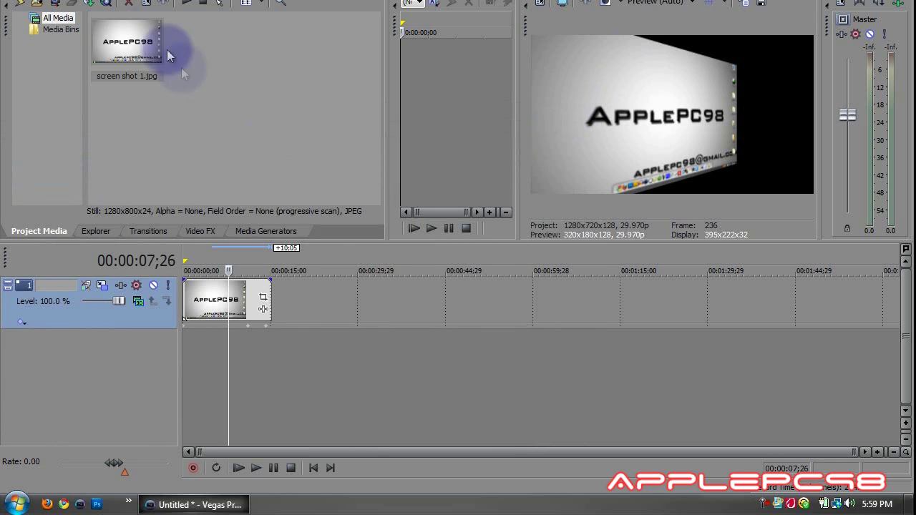
Step: Close Vegas Pro without saving the project changes
left_click(21, 3)
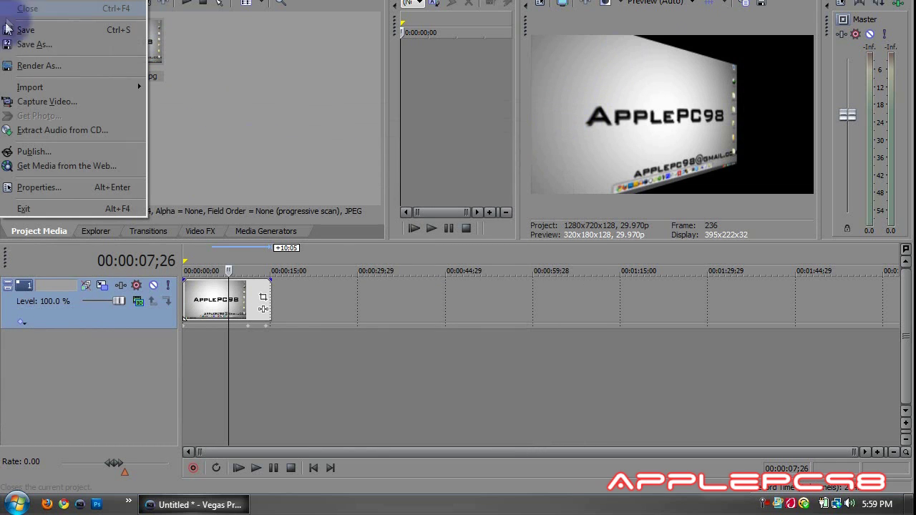
left_click(22, 2)
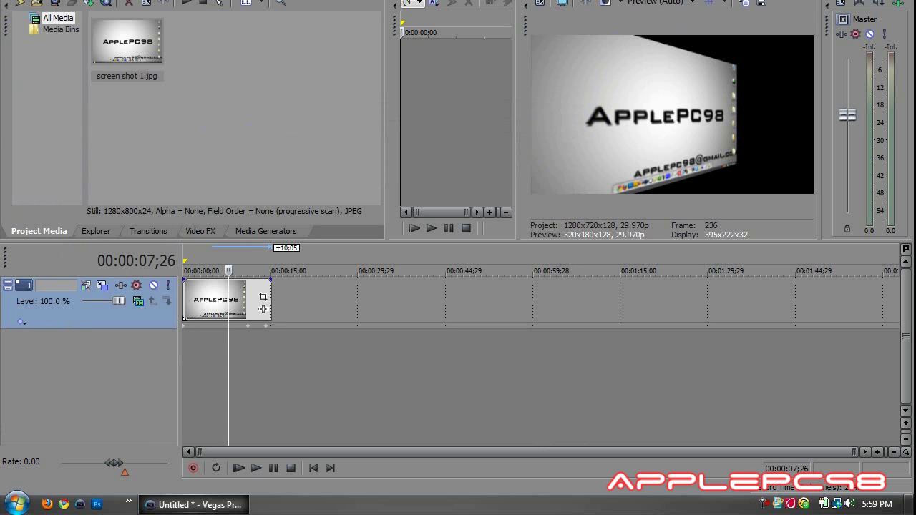
key("super+Down")
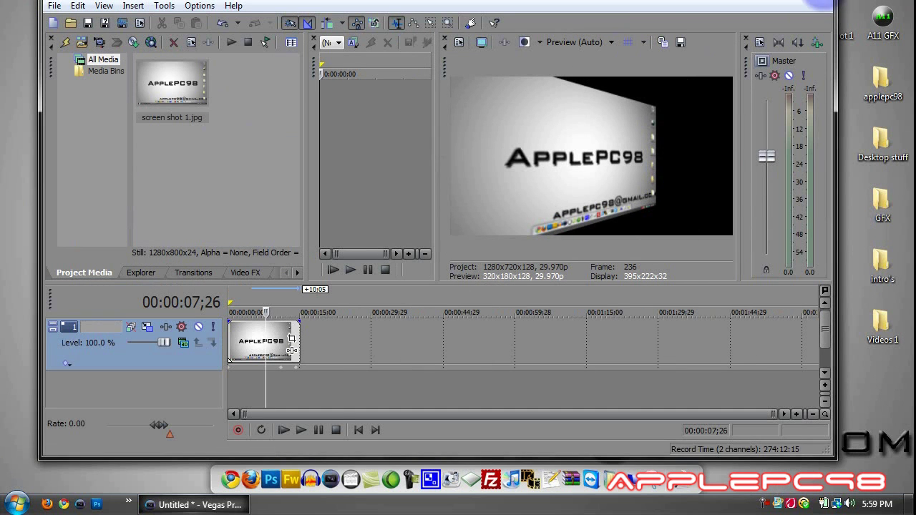
left_click(823, 4)
left_click(472, 204)
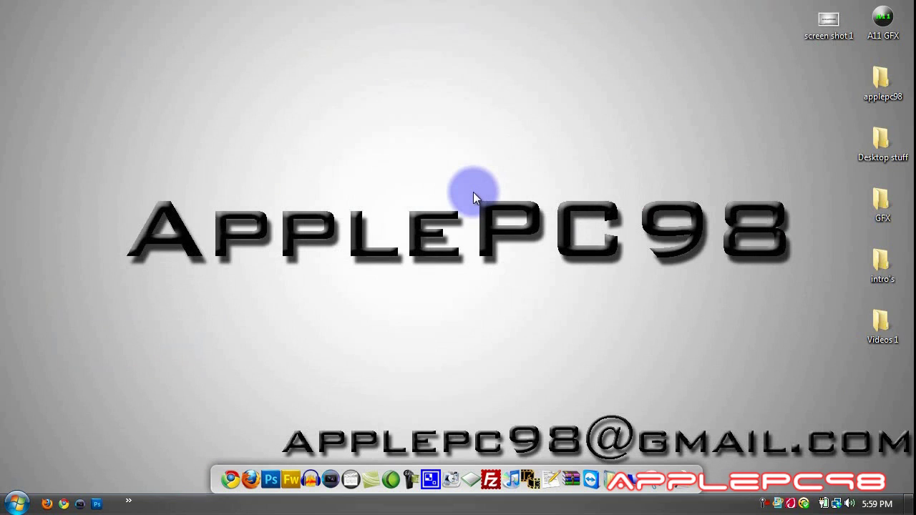